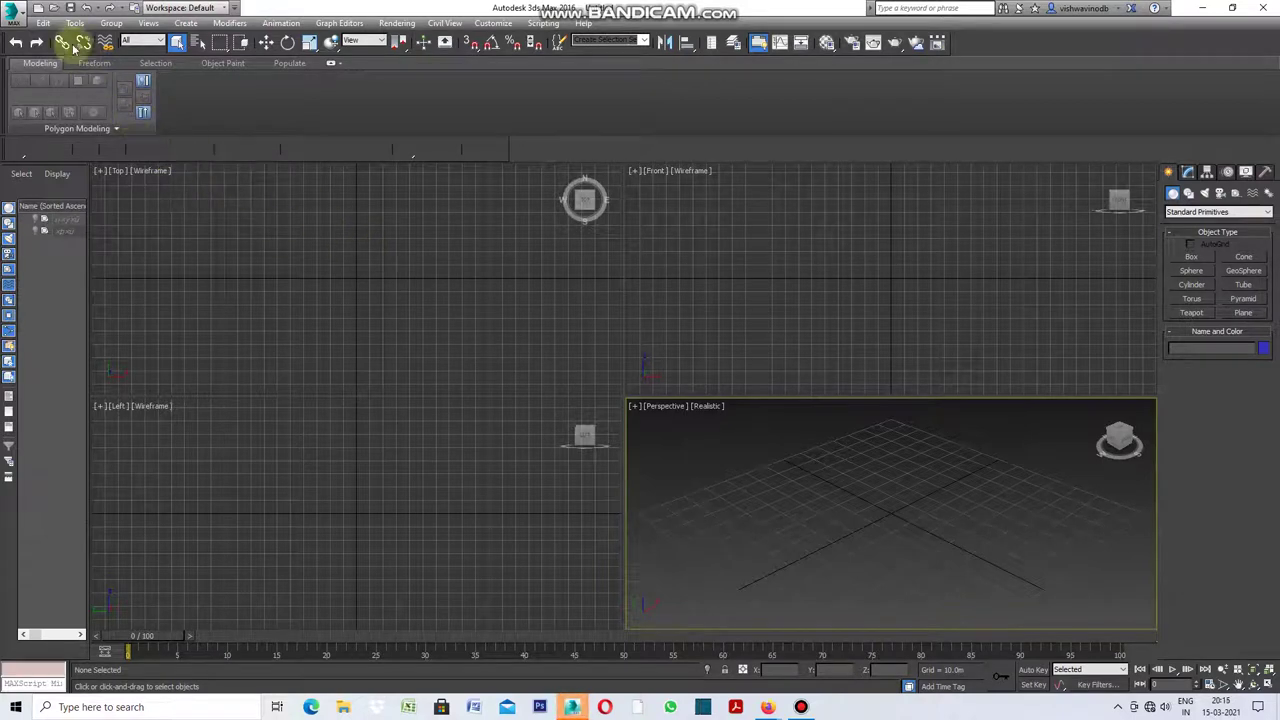
# - Open the application menu to reveal the Import options
pyautogui.click(24, 18)
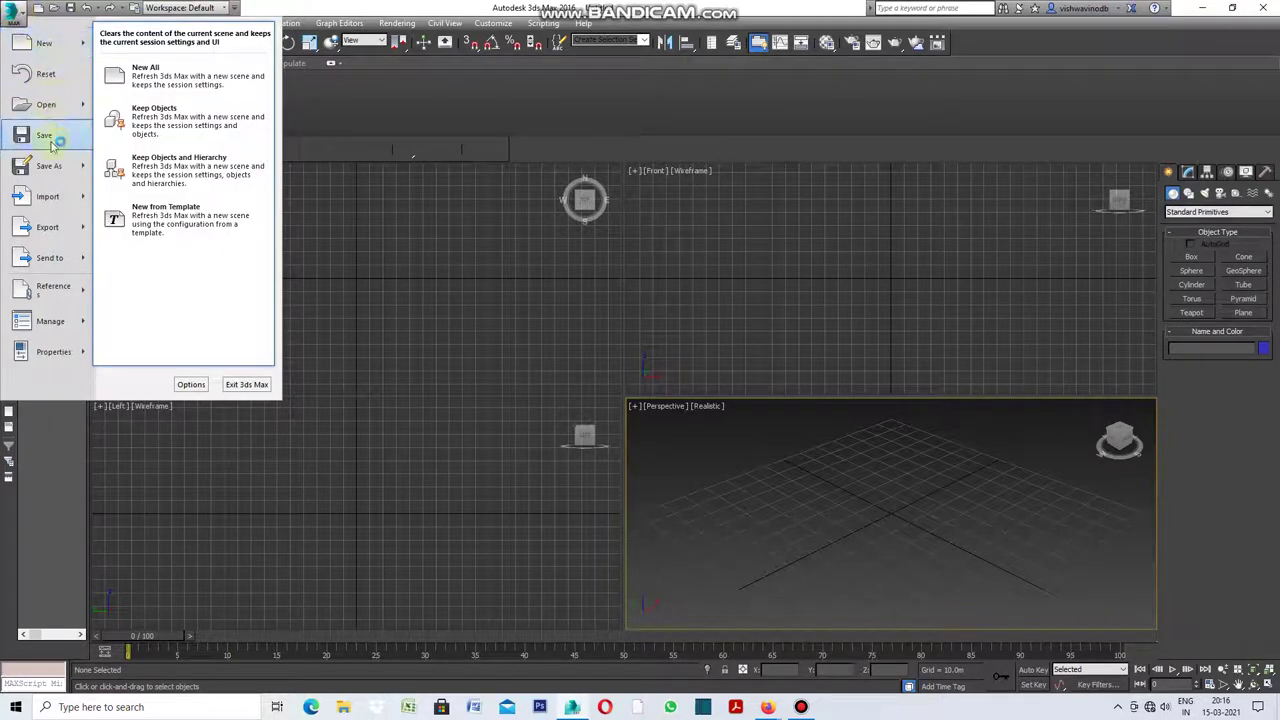
pyautogui.moveTo(47, 196)
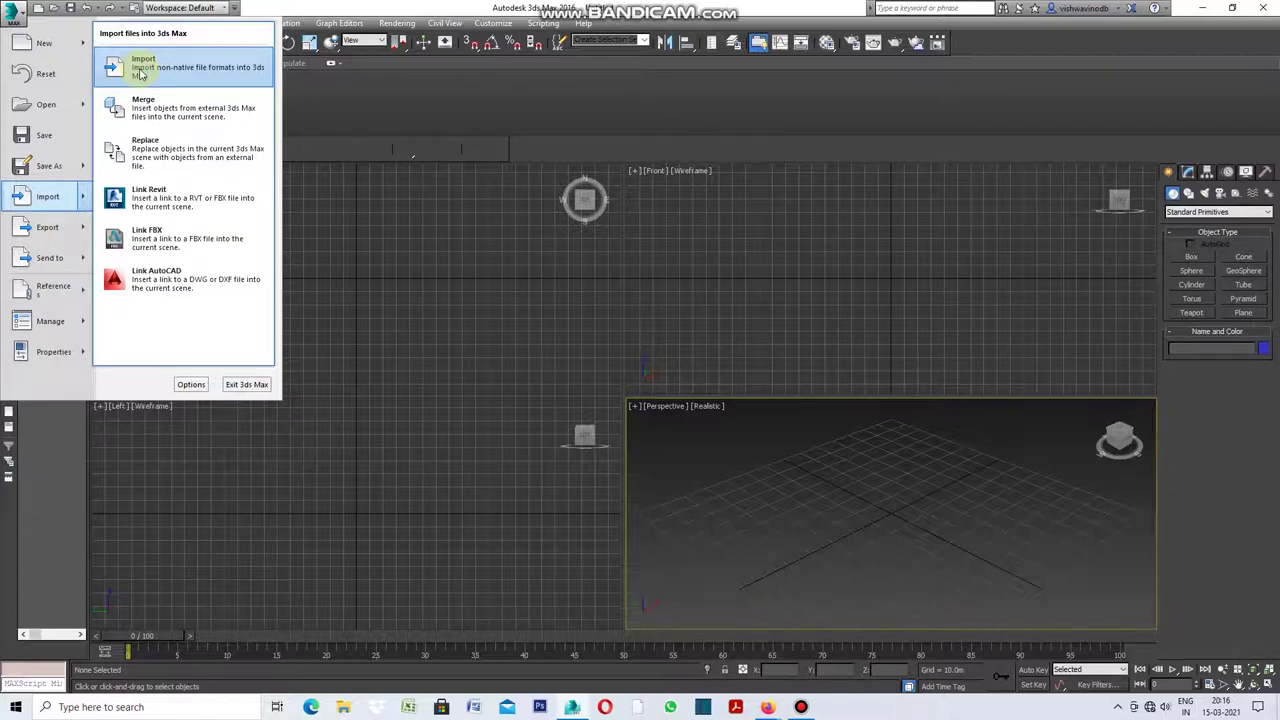
# - Start a file import and browse to the Desktop folder
pyautogui.click(141, 67)
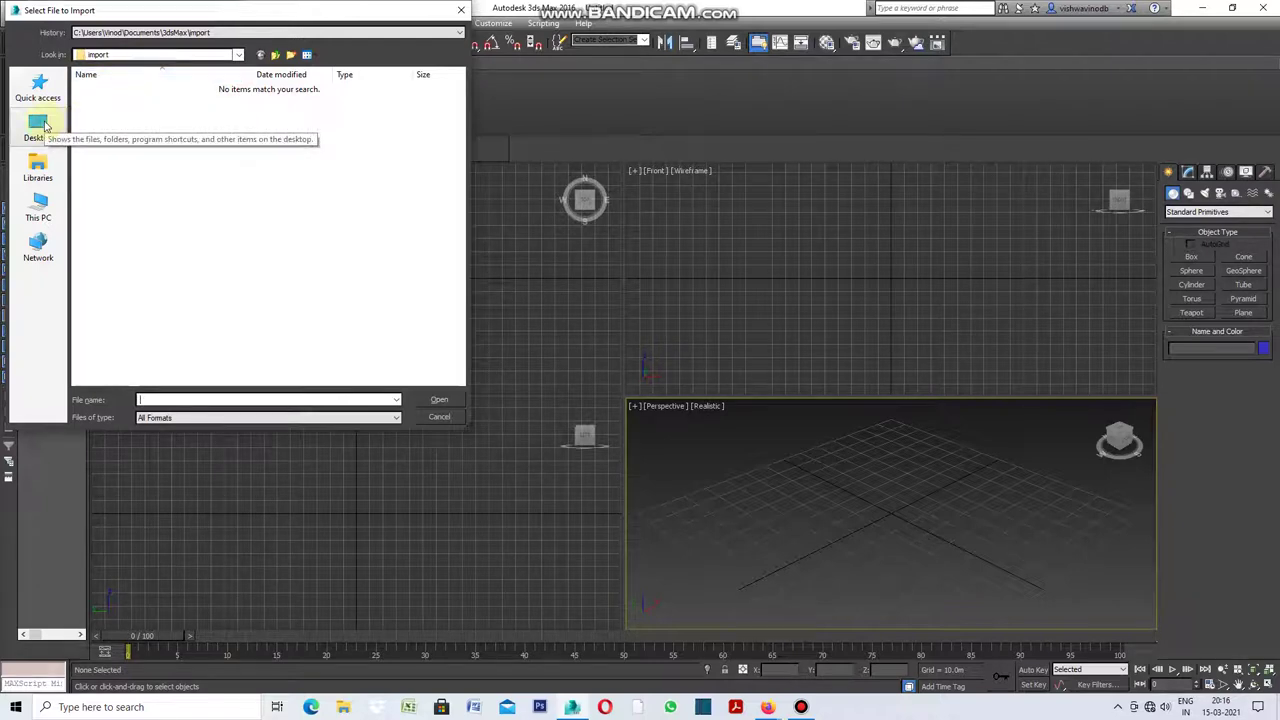
pyautogui.click(44, 126)
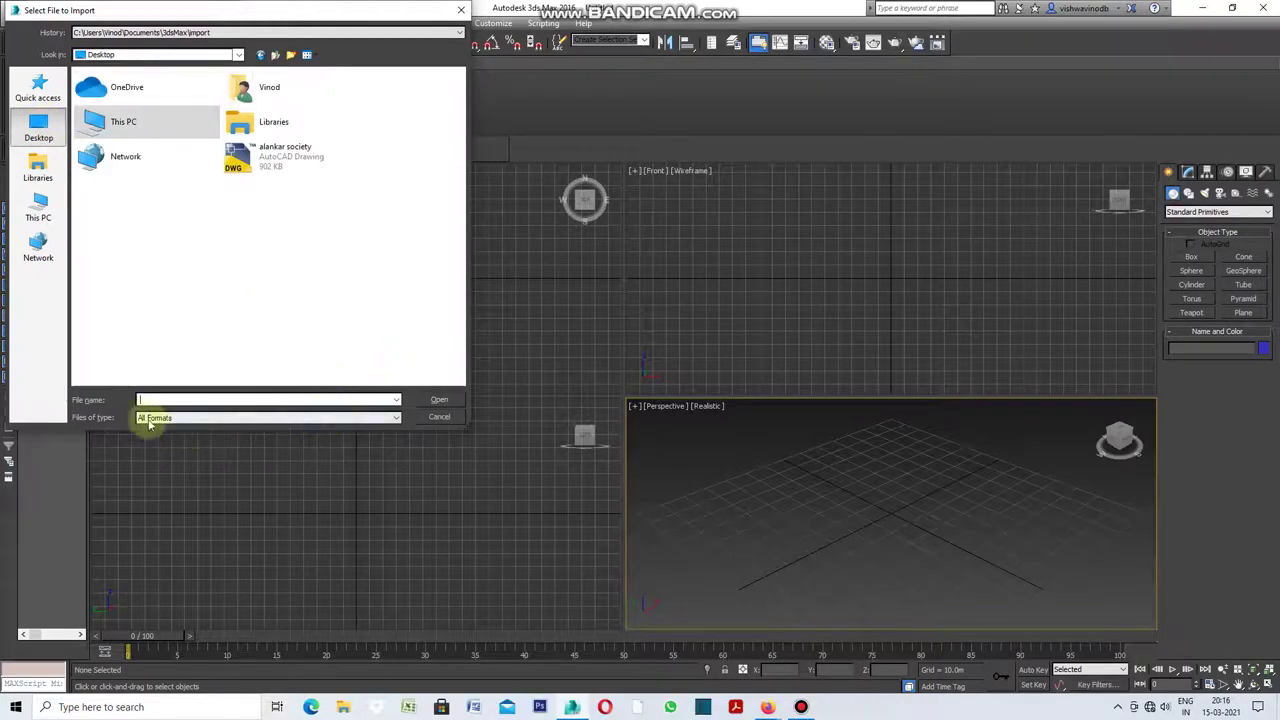
pyautogui.click(243, 400)
pyautogui.click(243, 400)
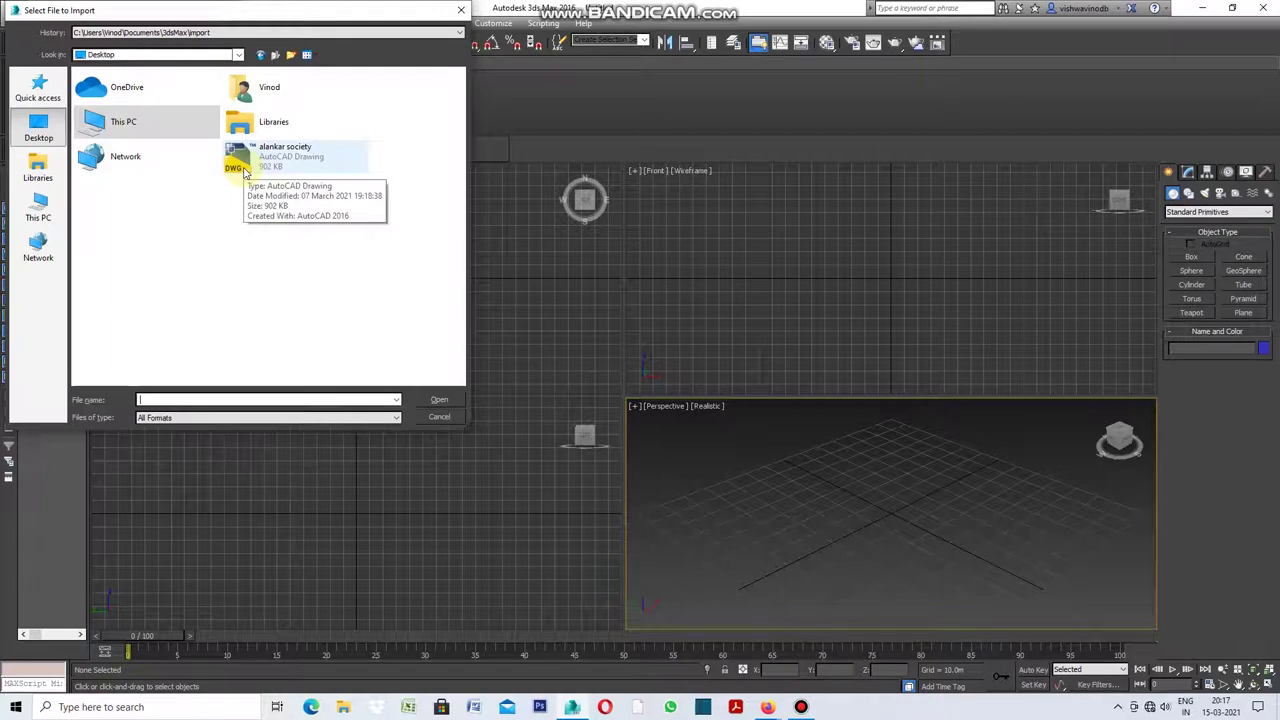
# - Open alankar society.dwg and tick Do not show this message again on the proxy warning
pyautogui.click(244, 172)
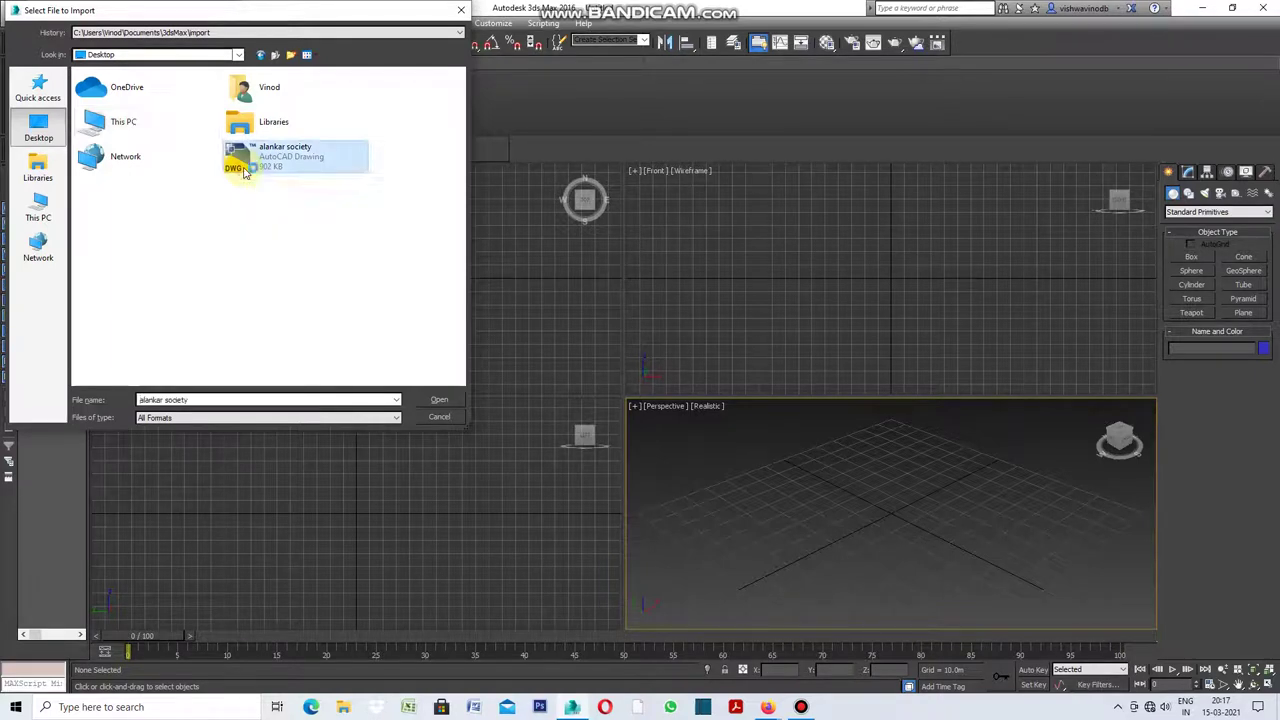
pyautogui.click(439, 402)
pyautogui.click(439, 401)
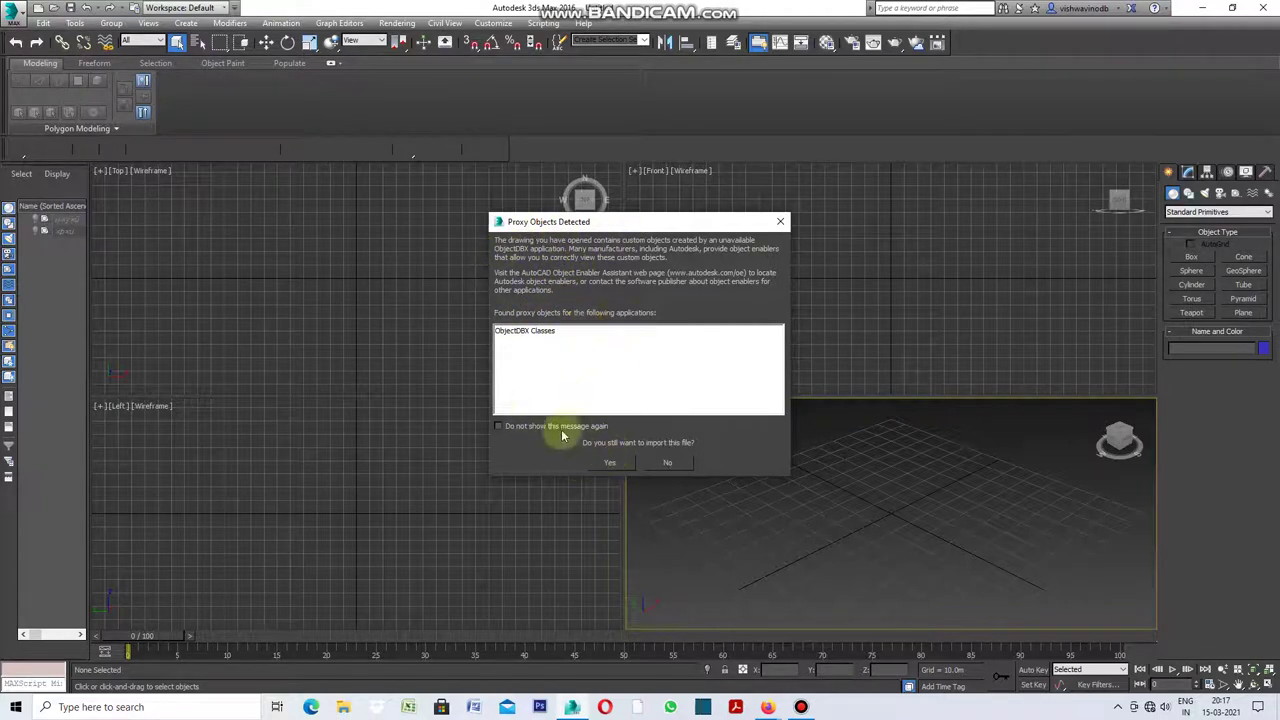
pyautogui.click(499, 427)
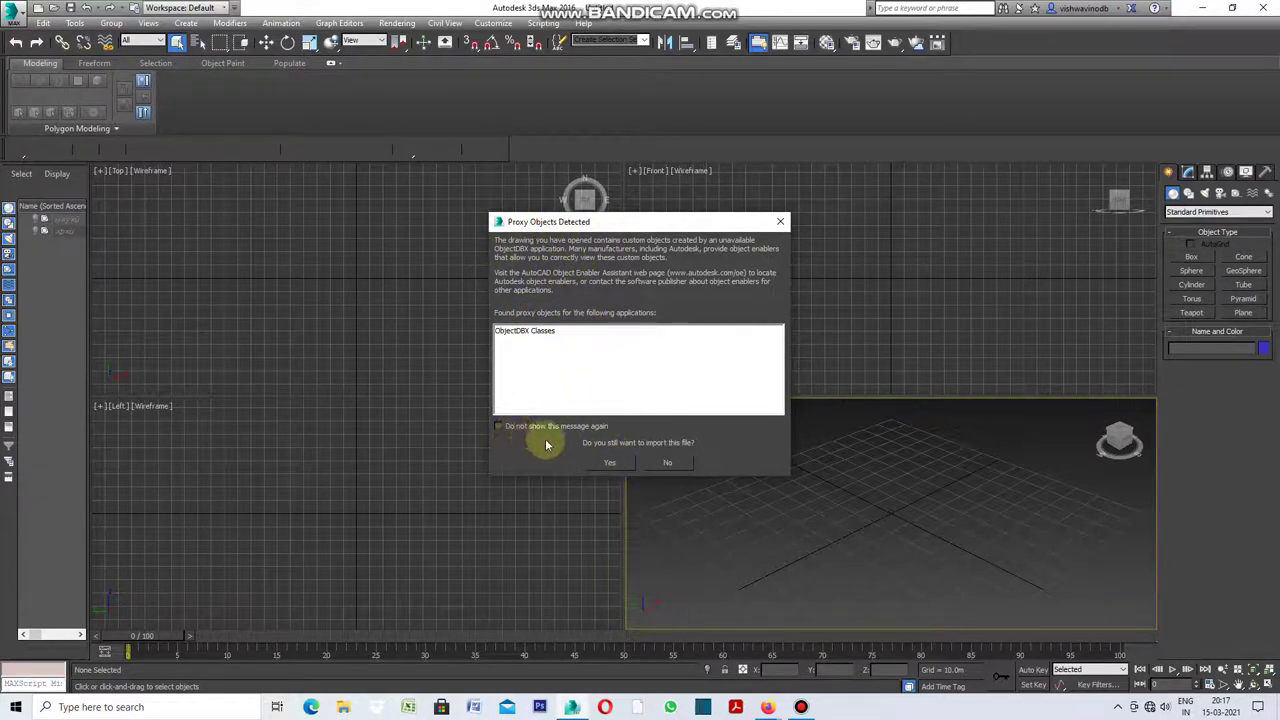
# - Confirm Yes to import the drawing despite its proxy objects
pyautogui.click(612, 464)
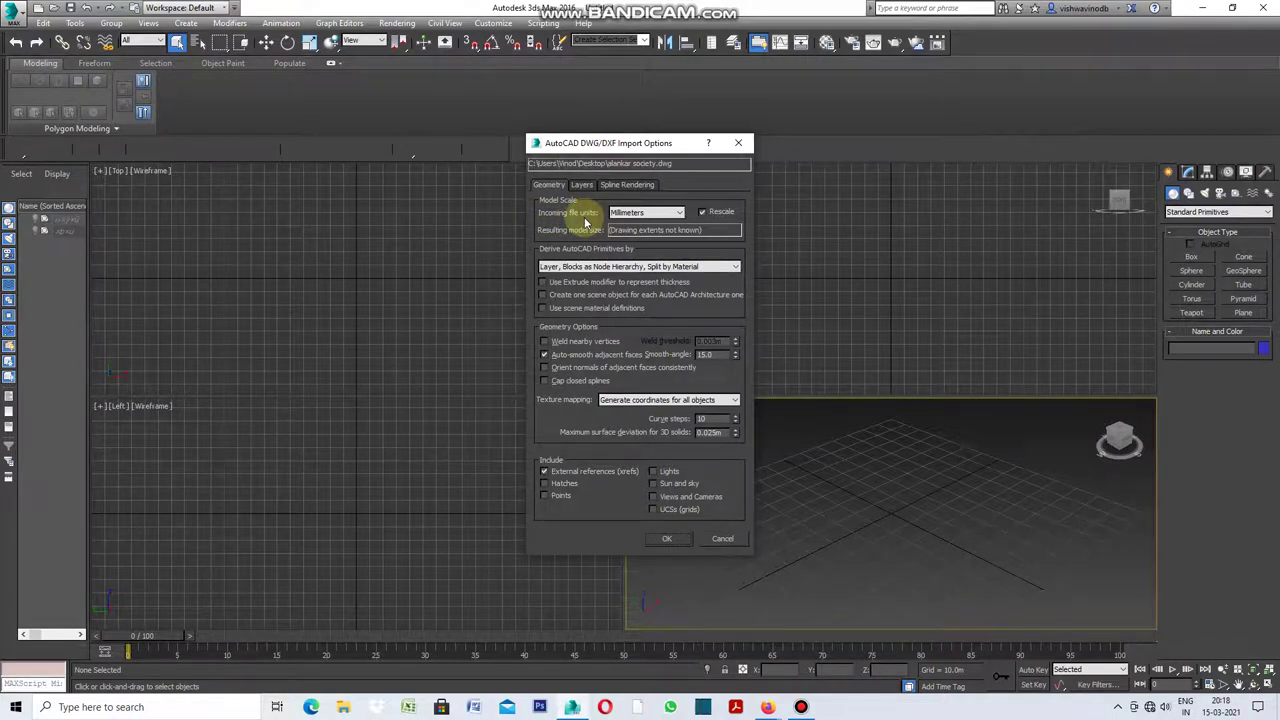
# - Import with incoming units in Meters, deriving by Layer with Blocks as Node Hierarchy
pyautogui.click(683, 213)
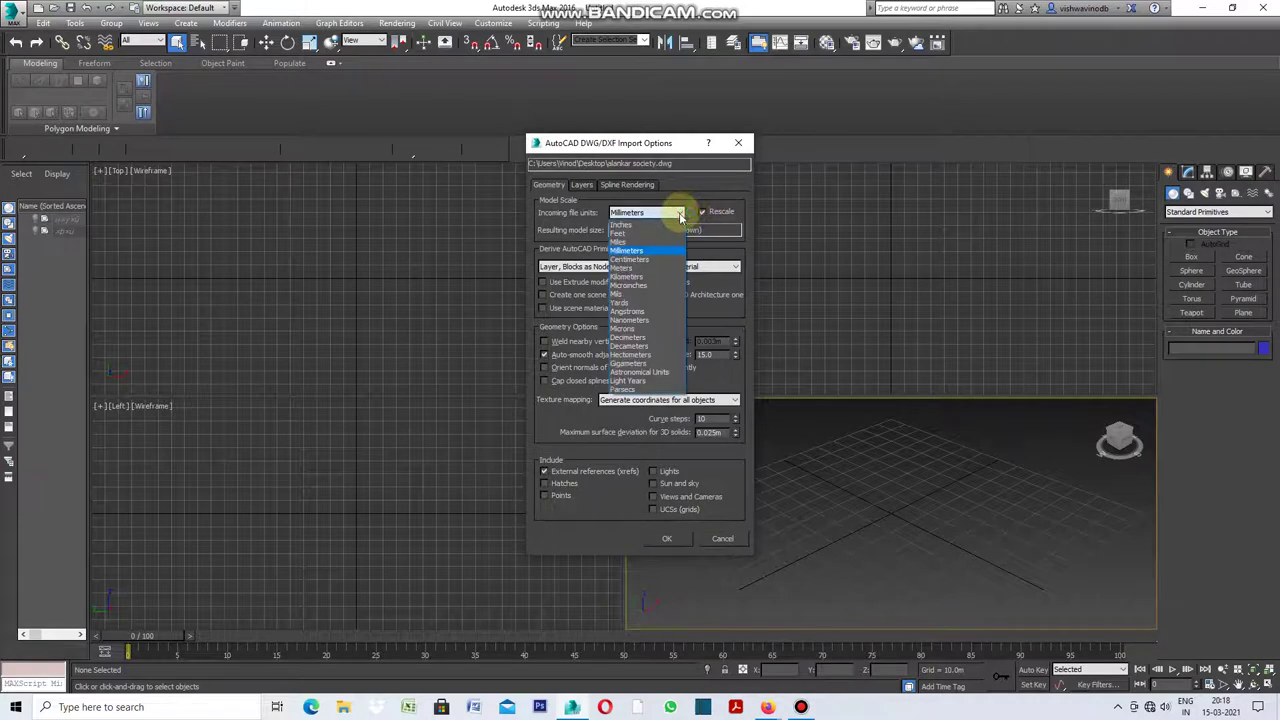
pyautogui.click(648, 268)
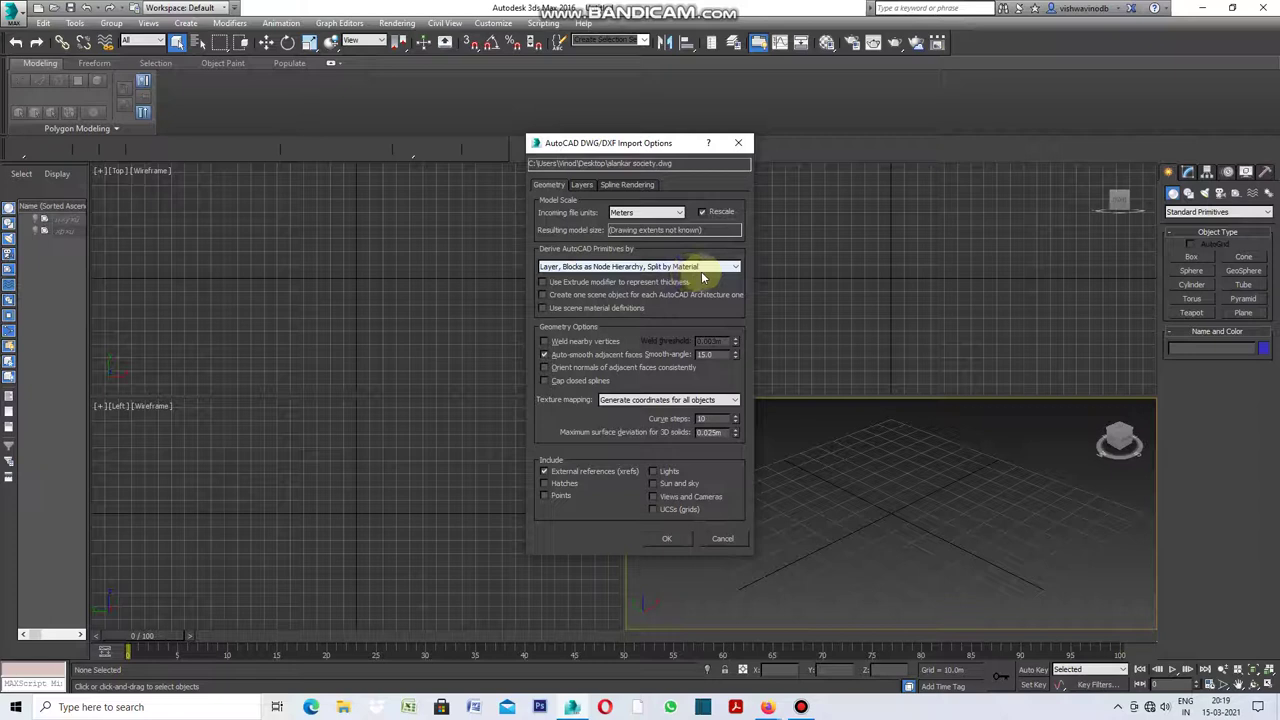
pyautogui.click(728, 267)
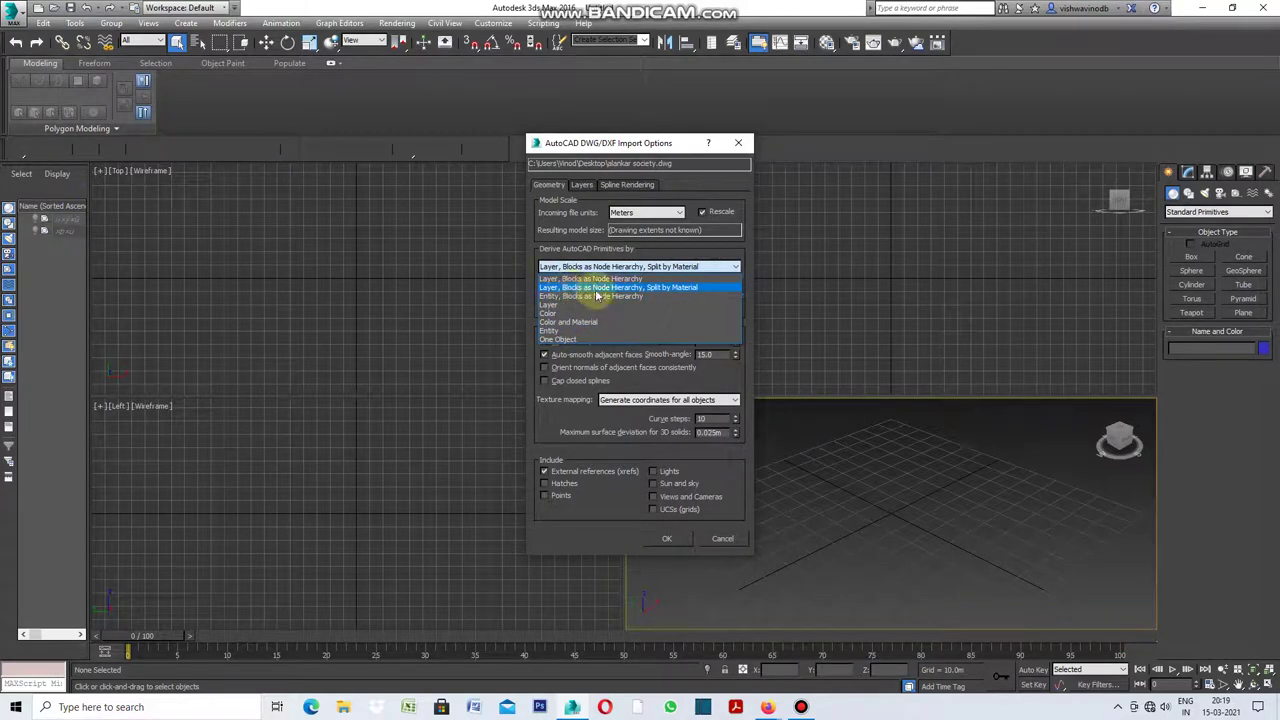
pyautogui.click(627, 289)
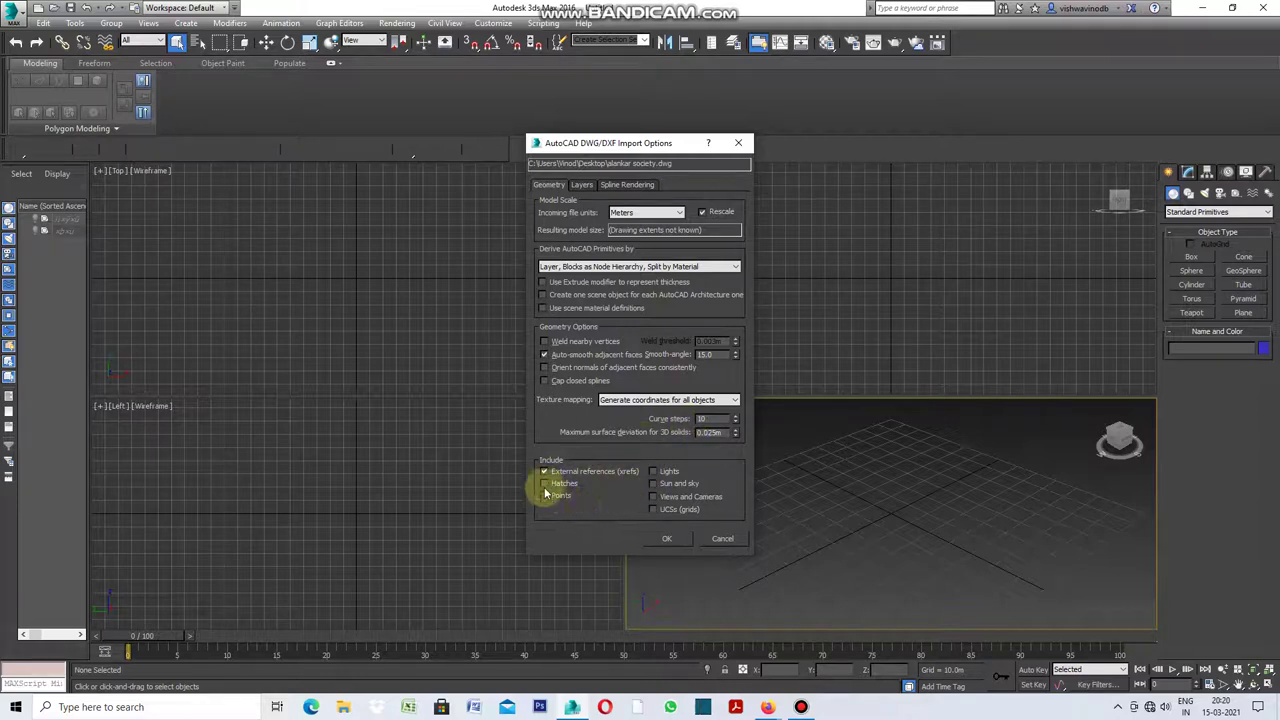
pyautogui.click(668, 538)
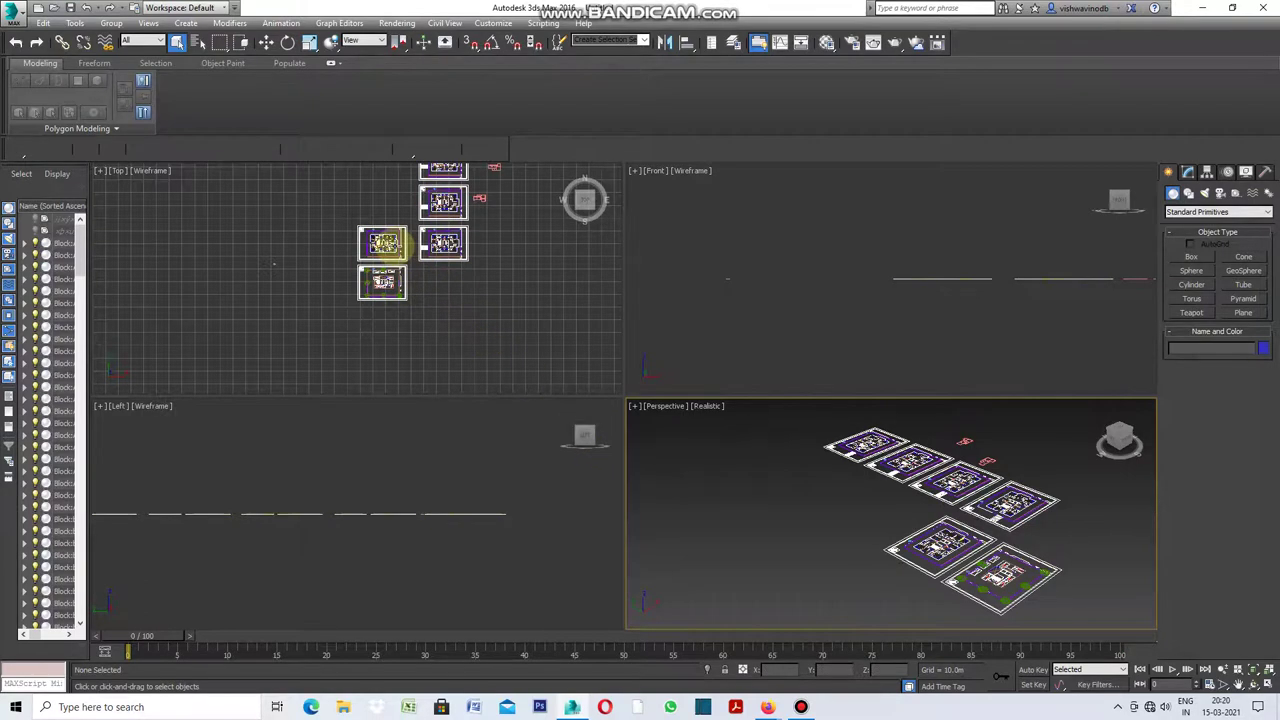
# - Activate the Top viewport and maximize it to fill the workspace
pyautogui.scroll(2, 385, 240)
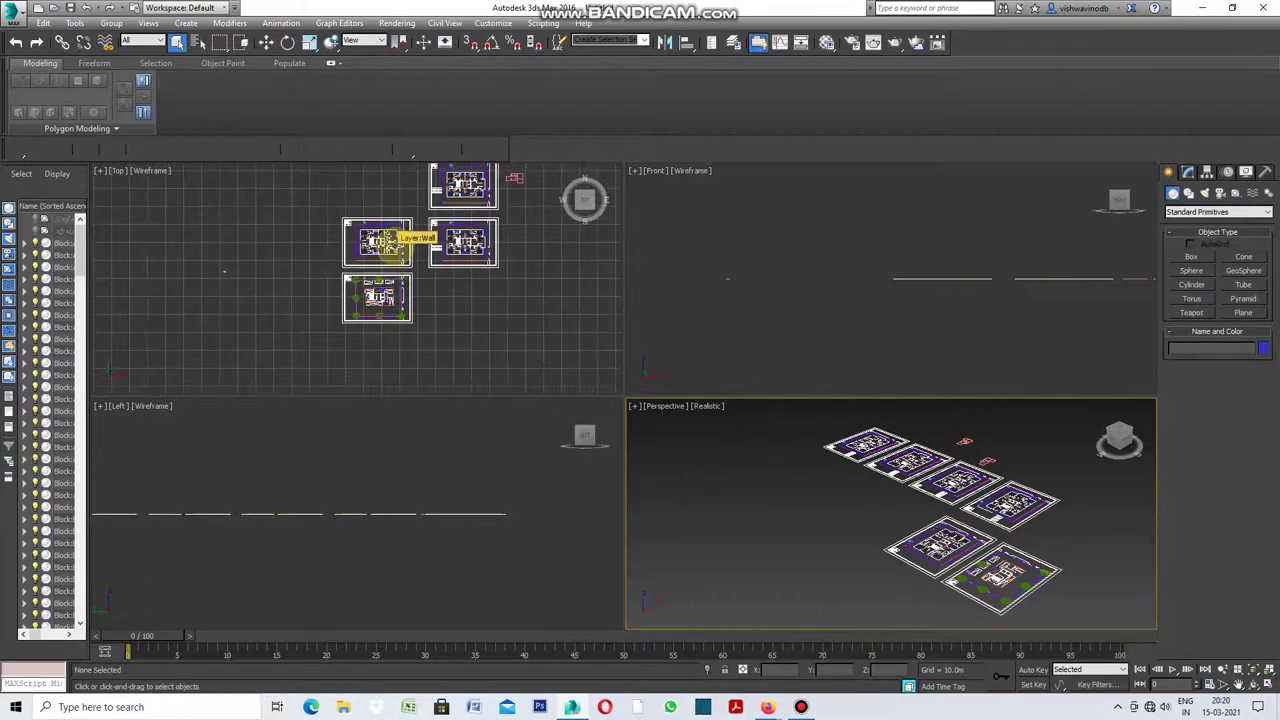
pyautogui.click(101, 173)
pyautogui.click(101, 175)
pyautogui.click(127, 183)
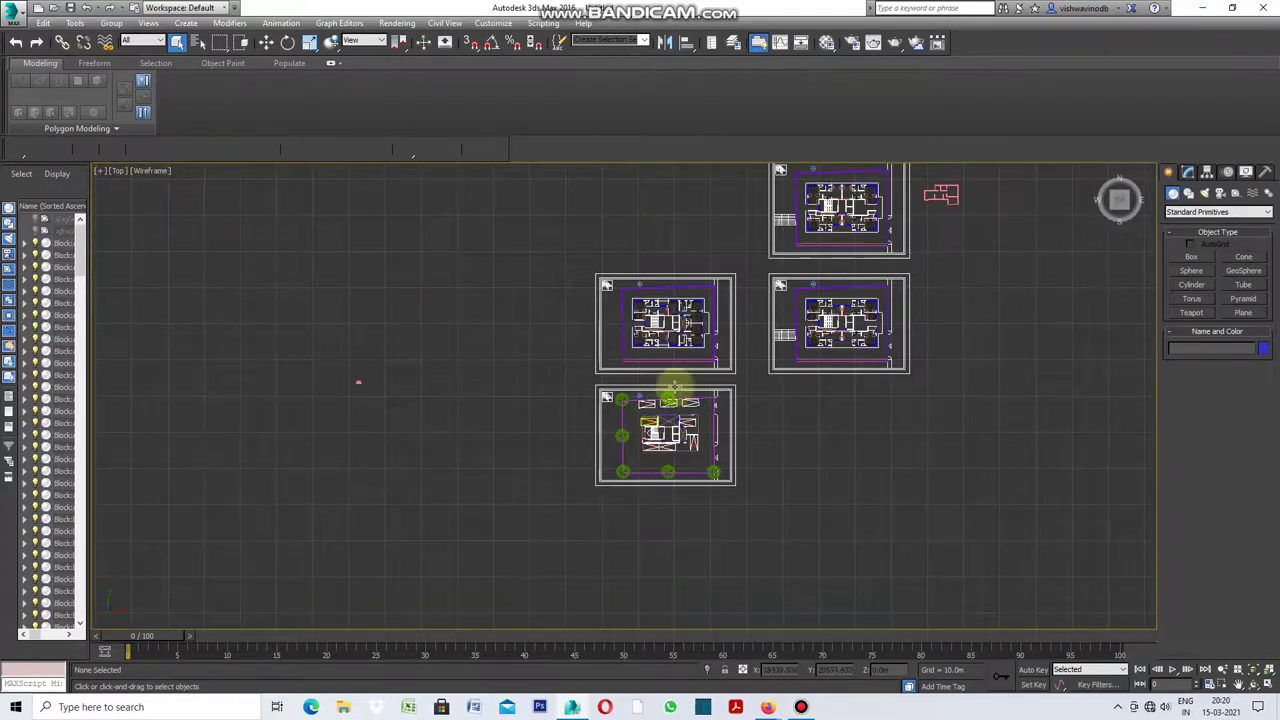
# - Zoom in and out over one floor plan to inspect its bedrooms, stairwell and furniture
pyautogui.scroll(5, 714, 323)
pyautogui.scroll(3, 537, 249)
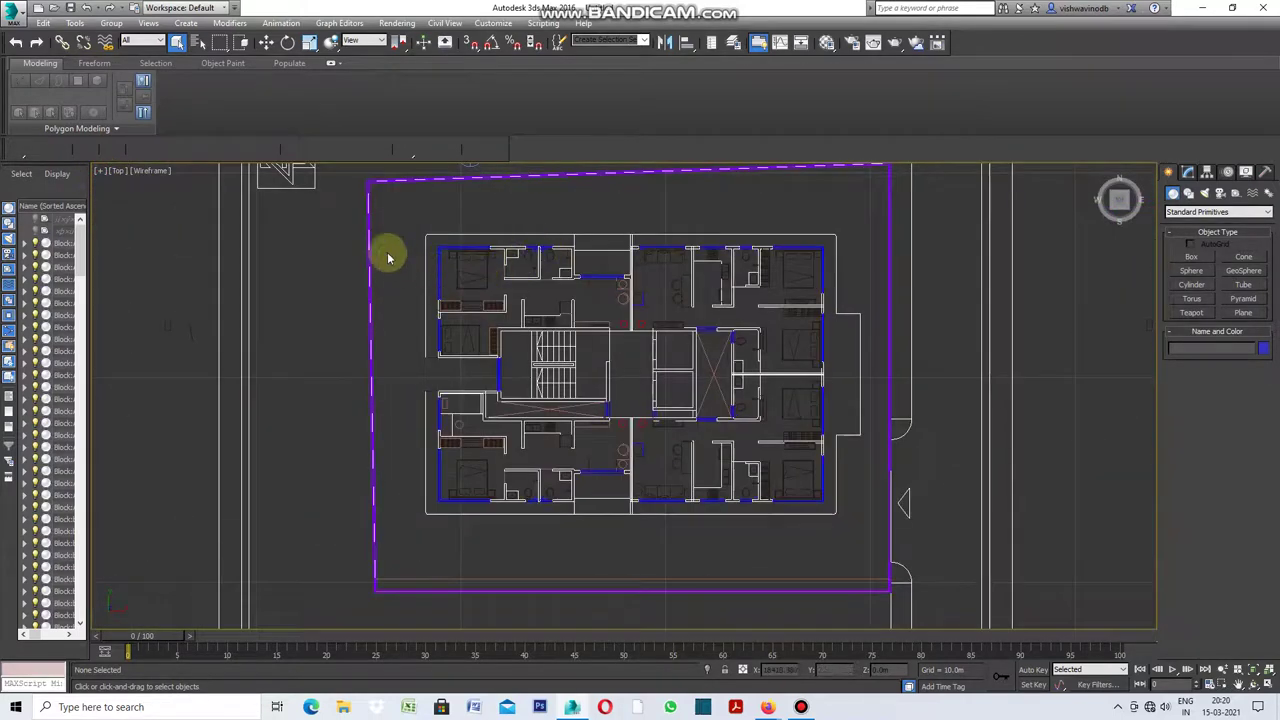
pyautogui.scroll(3, 388, 258)
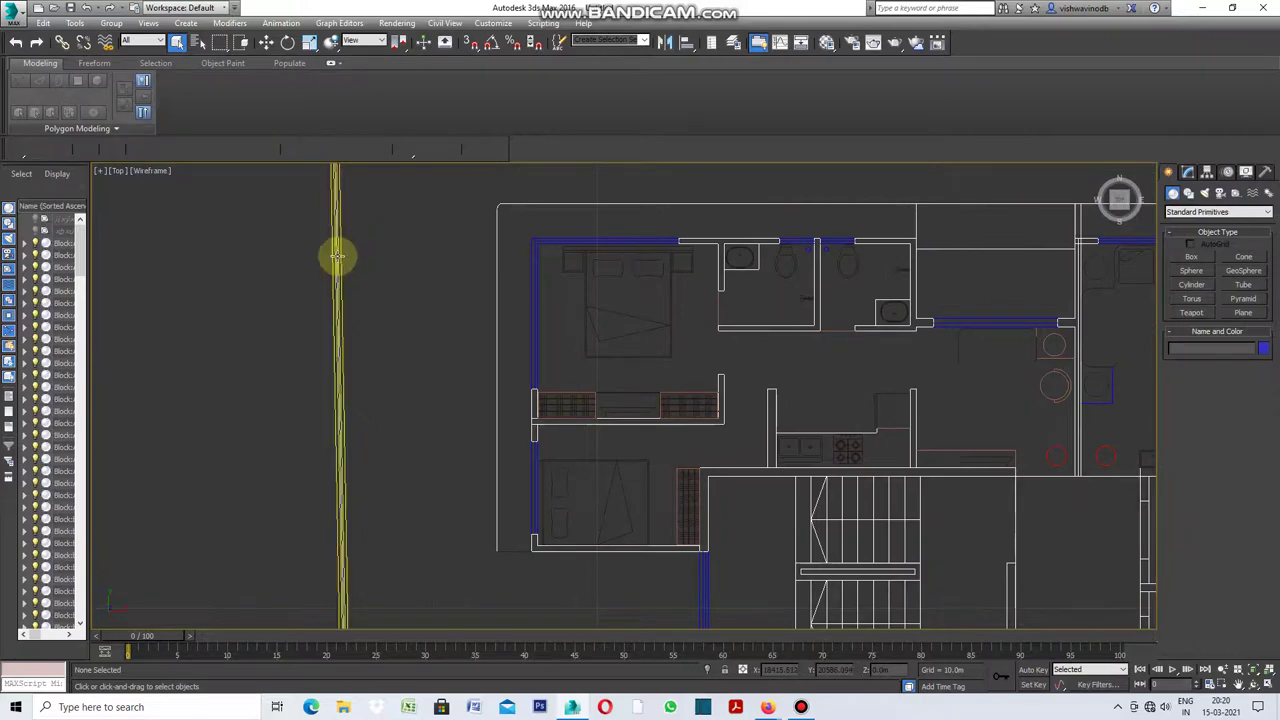
pyautogui.scroll(3, 340, 258)
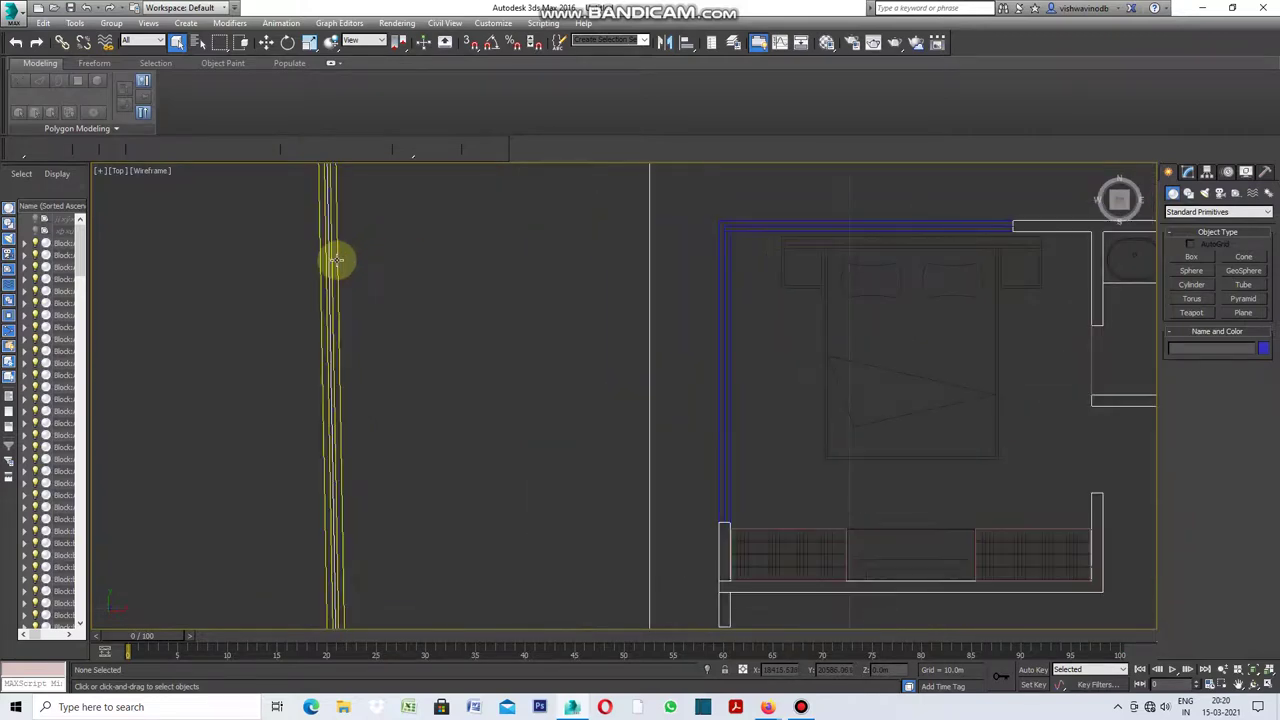
pyautogui.scroll(-2, 354, 278)
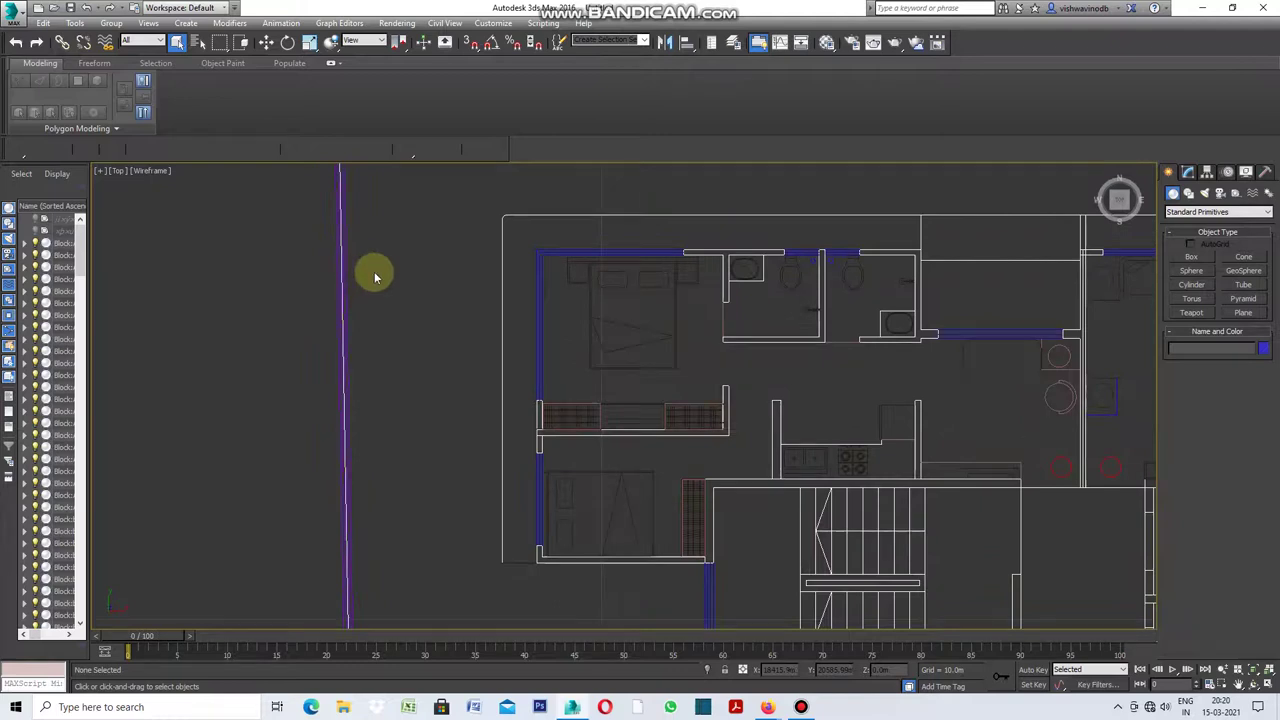
pyautogui.scroll(-2, 410, 270)
pyautogui.scroll(-2, 445, 269)
pyautogui.scroll(2, 515, 276)
pyautogui.scroll(2, 510, 265)
pyautogui.scroll(2, 508, 263)
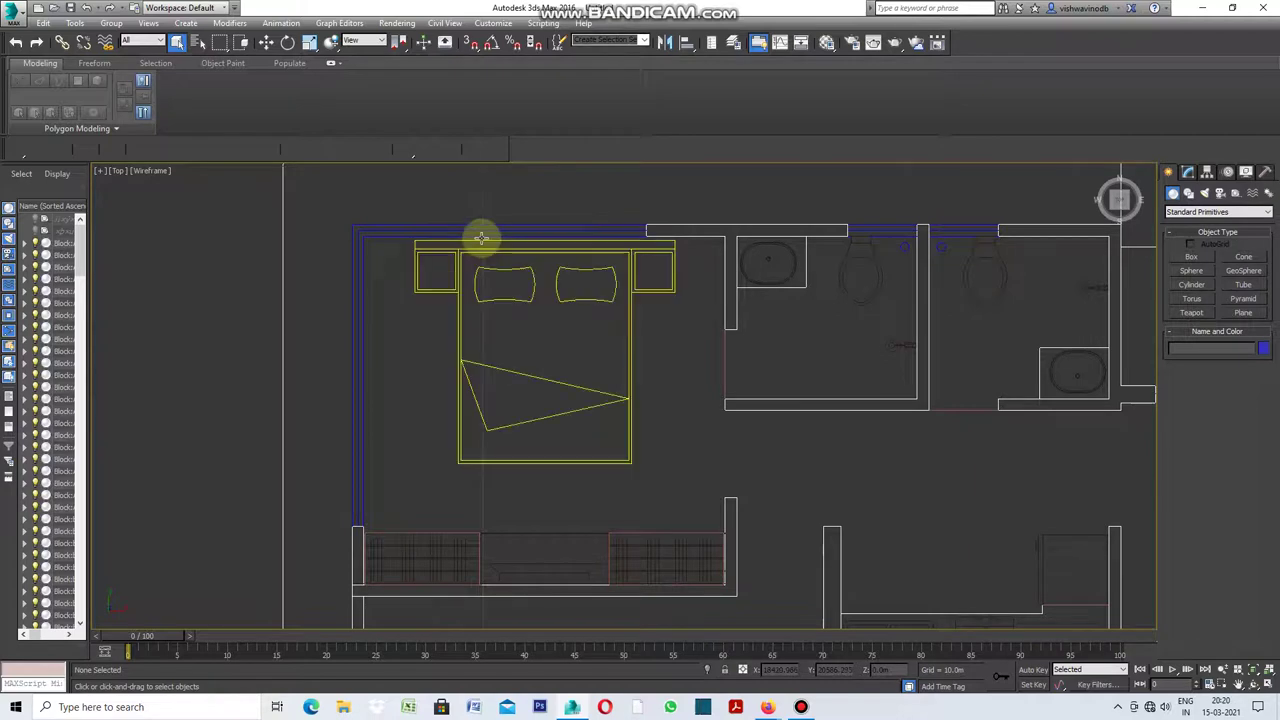
pyautogui.scroll(-2, 481, 232)
pyautogui.scroll(-1, 481, 232)
pyautogui.scroll(-1, 481, 232)
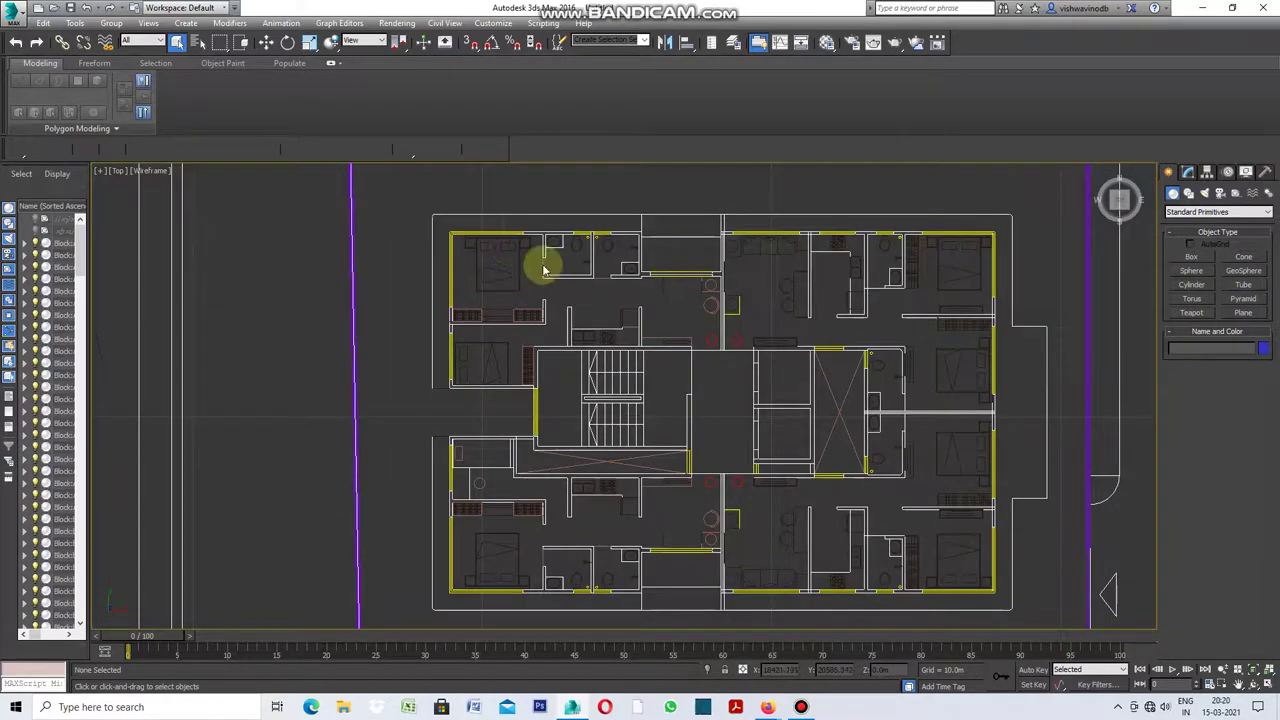
pyautogui.scroll(3, 617, 303)
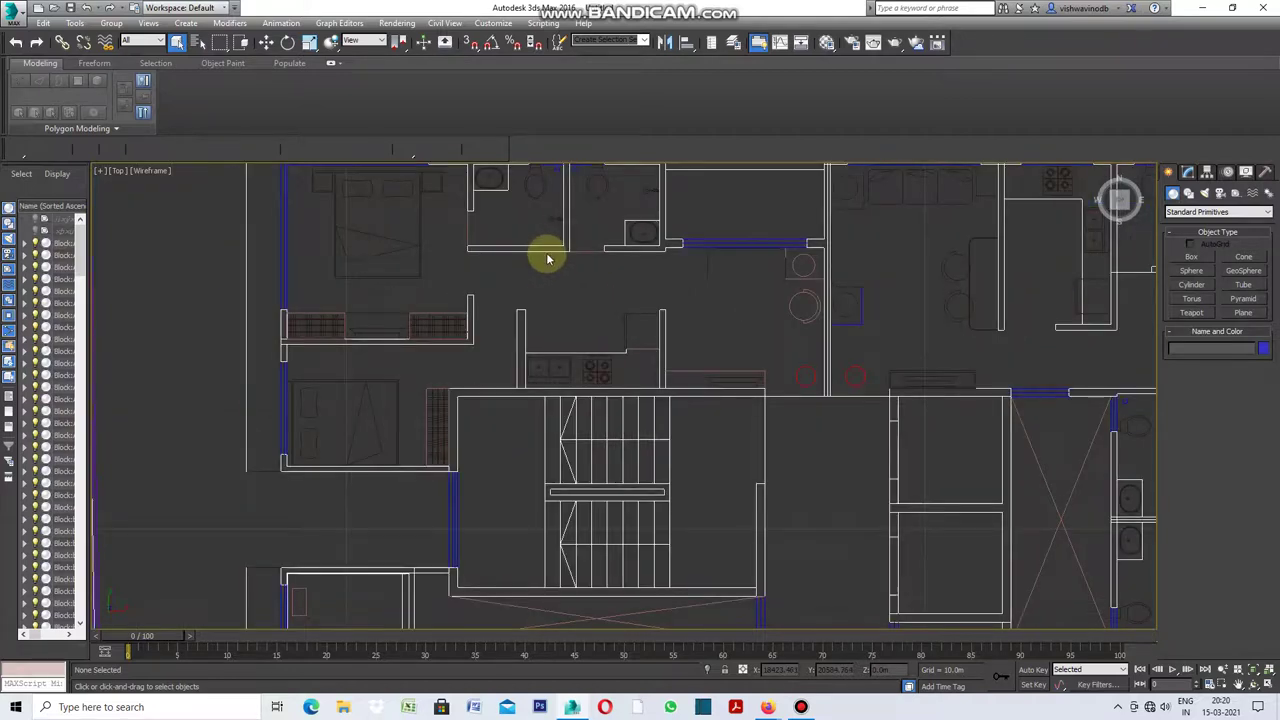
pyautogui.scroll(-1, 547, 257)
pyautogui.scroll(-1, 547, 251)
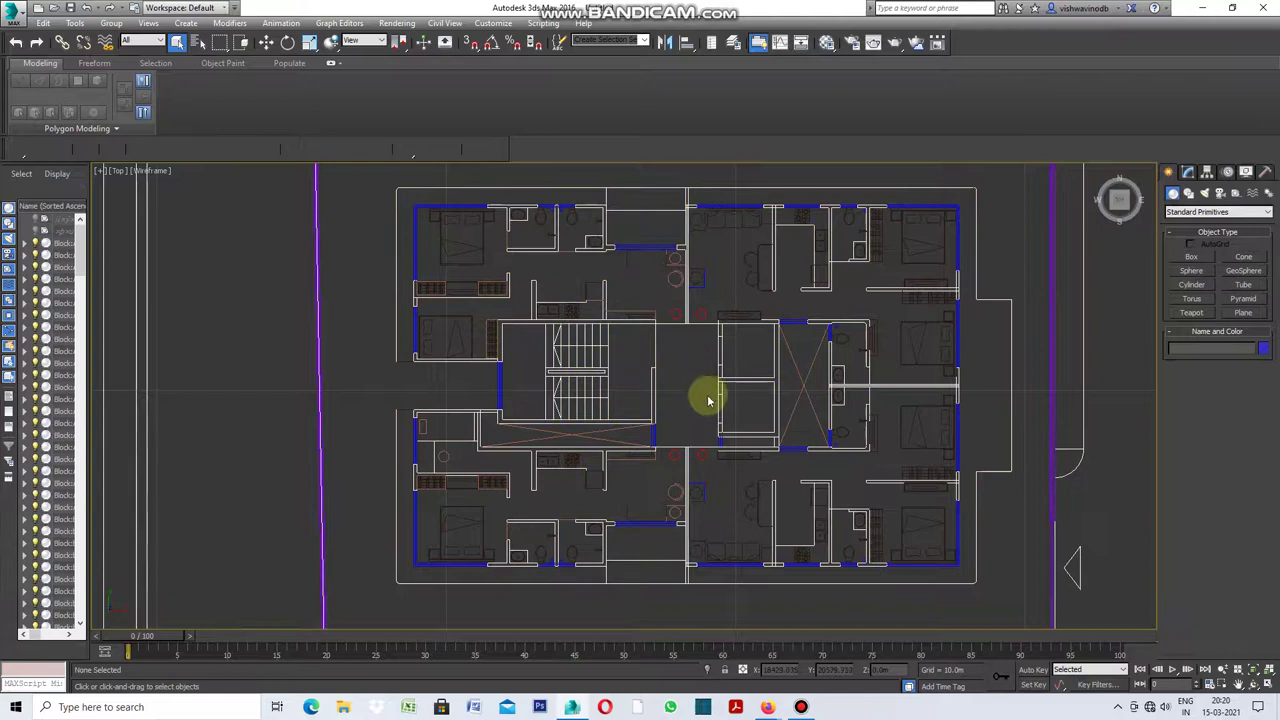
pyautogui.scroll(-1, 606, 357)
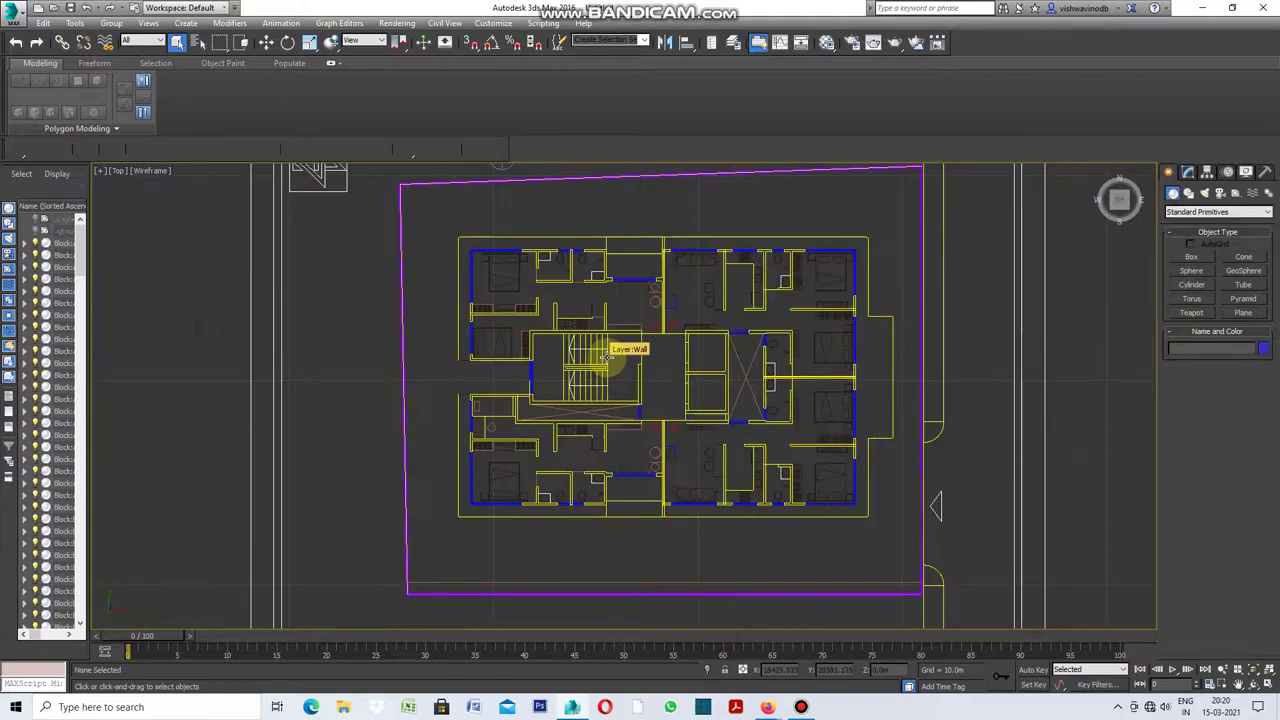
pyautogui.scroll(2, 712, 458)
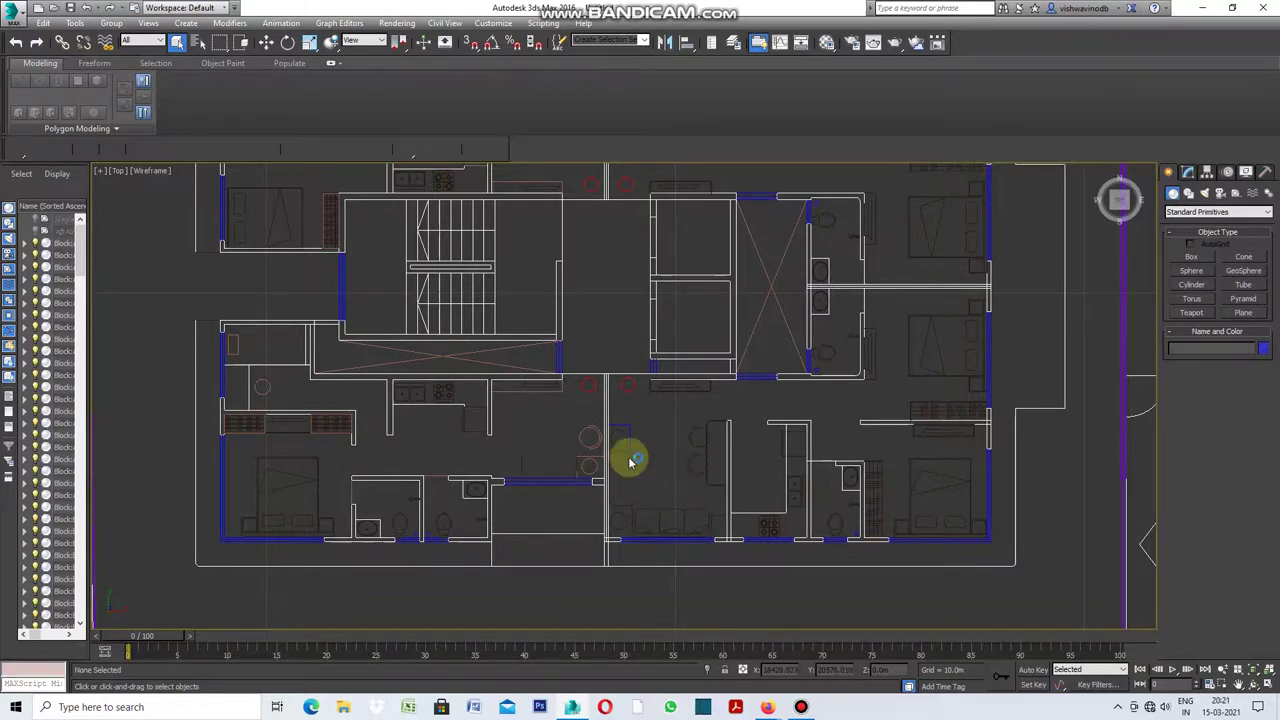
pyautogui.scroll(4, 627, 465)
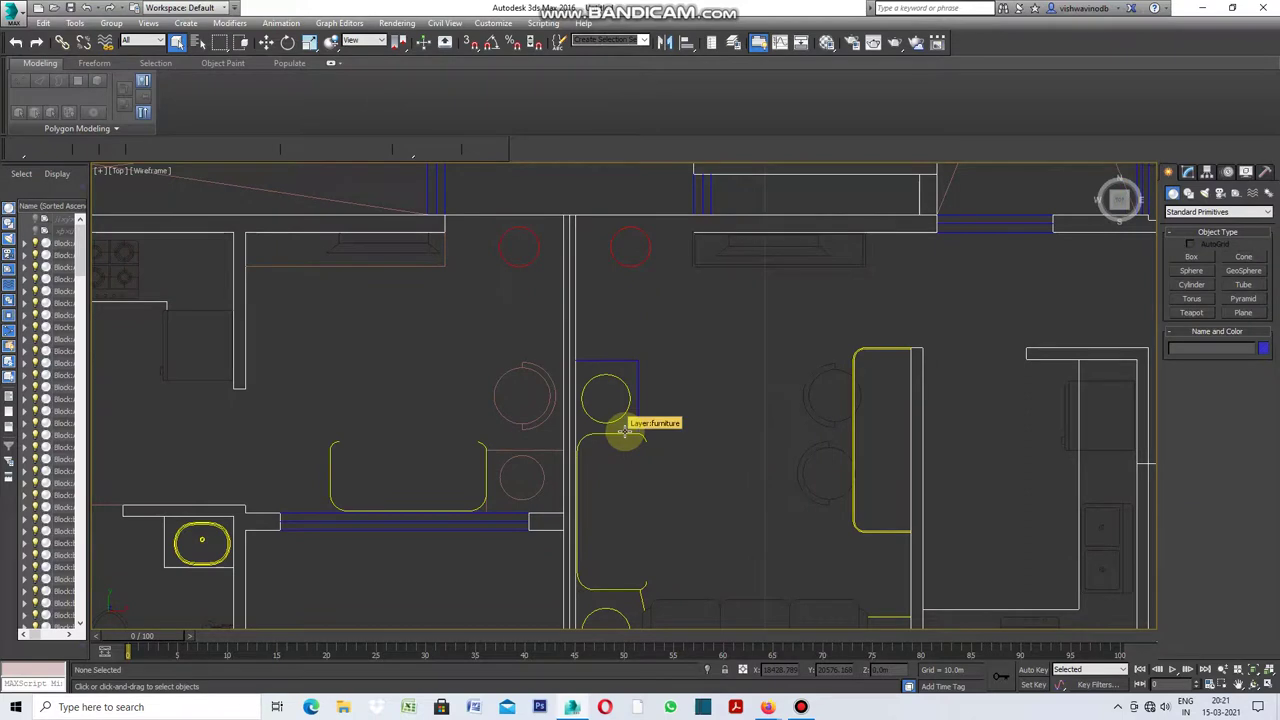
pyautogui.scroll(-2, 624, 430)
pyautogui.scroll(-2, 624, 430)
pyautogui.scroll(-2, 624, 430)
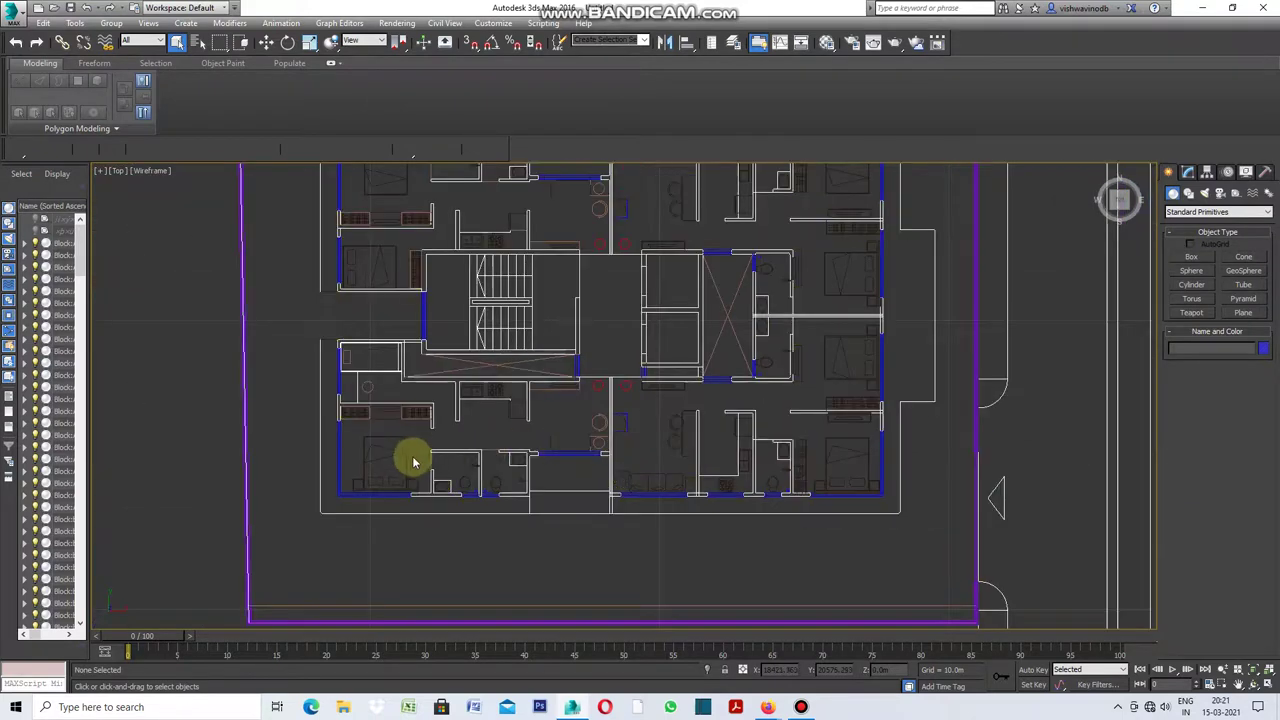